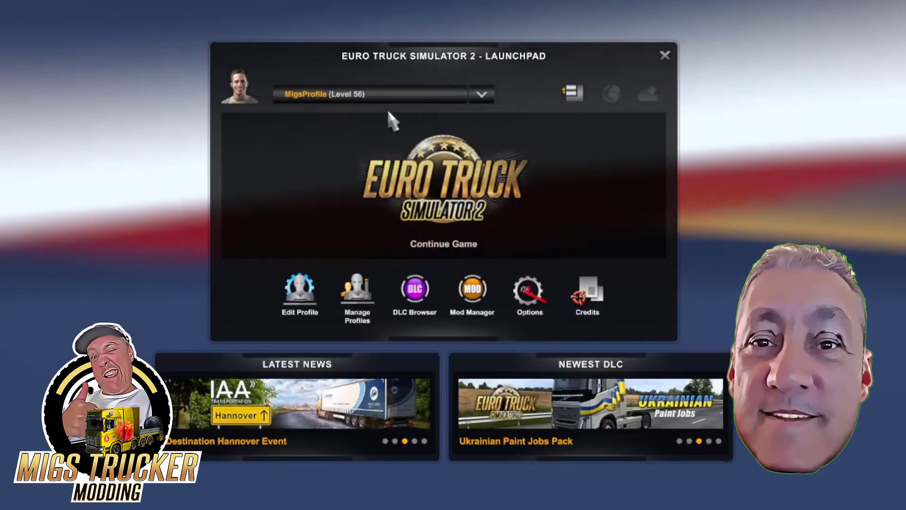
Switch to Miguel and apply its profile settings, then make Base (Level 56) the active profile
left_click(389, 95)
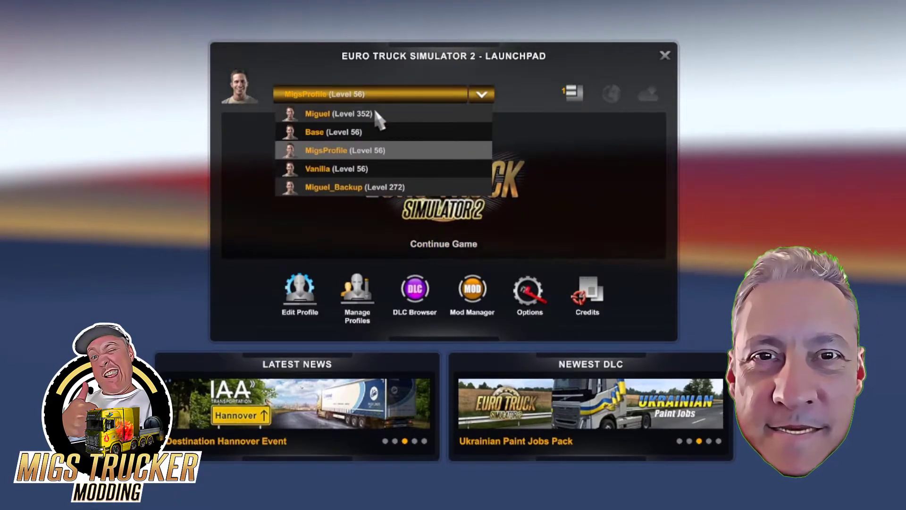
left_click(379, 114)
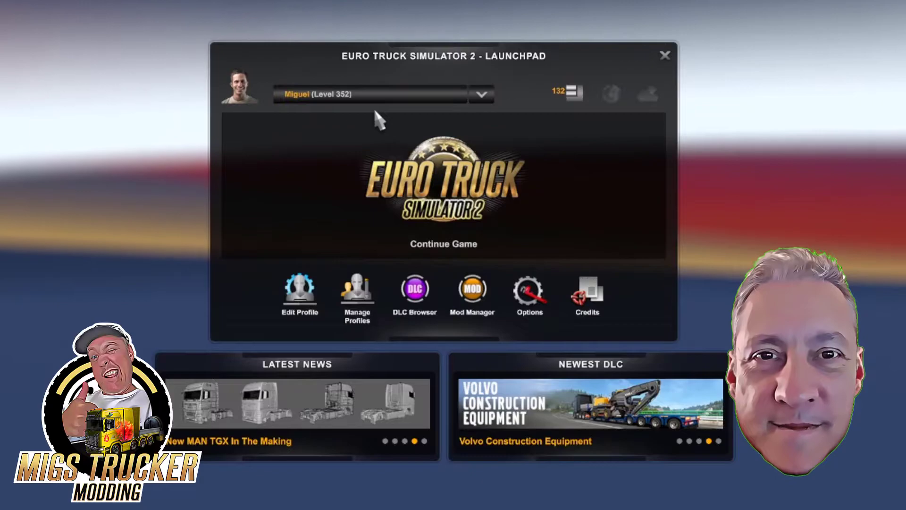
left_click(295, 313)
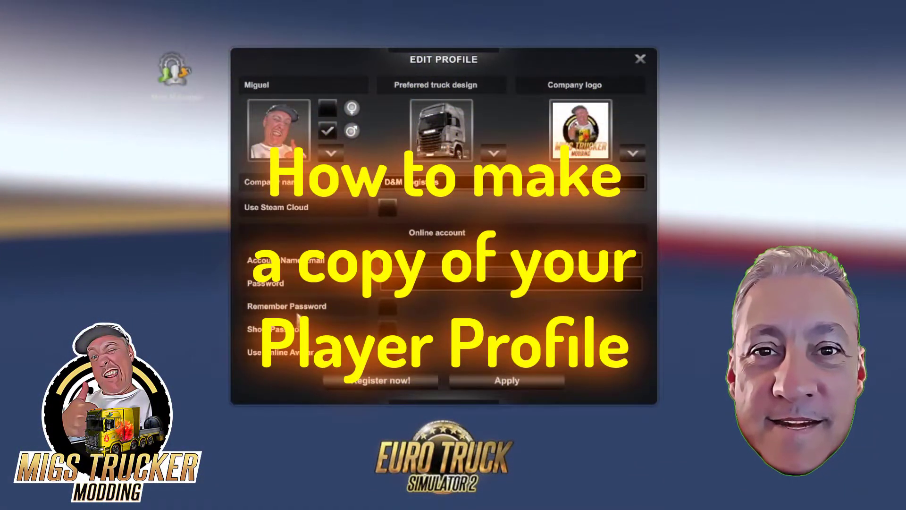
left_click(507, 380)
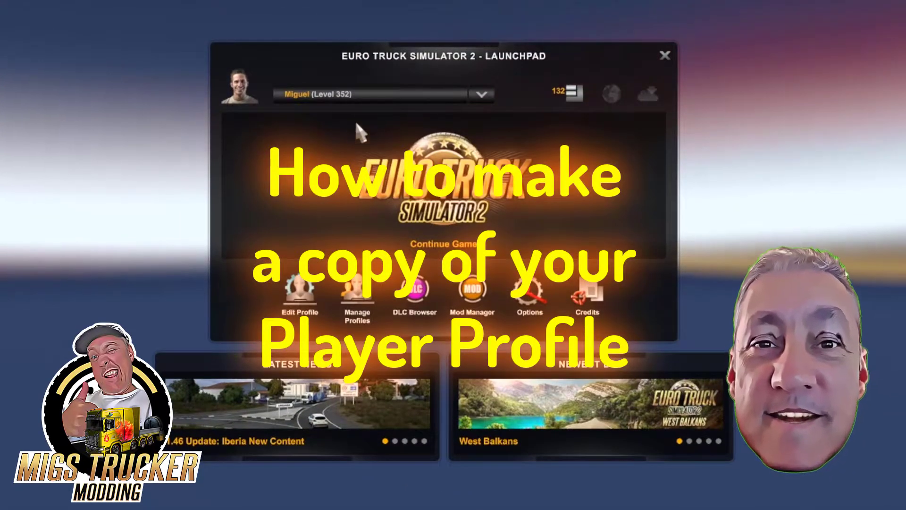
left_click(356, 94)
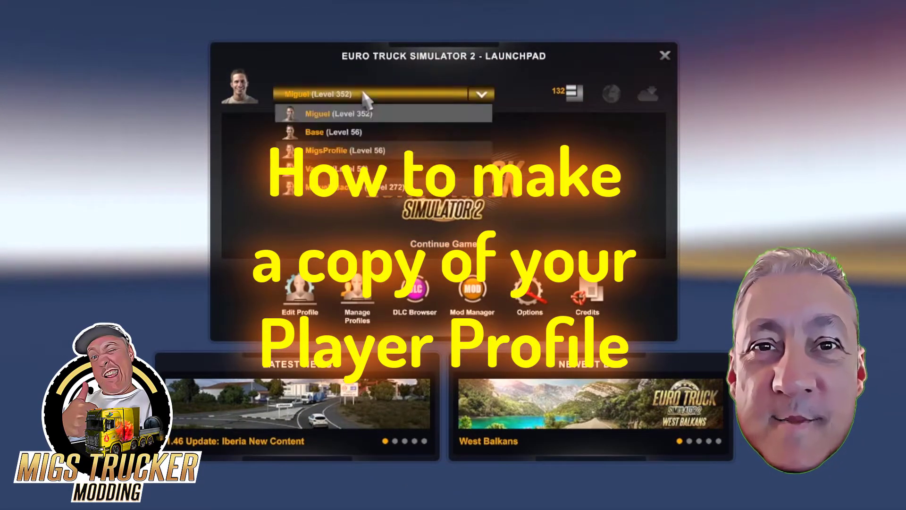
left_click(346, 127)
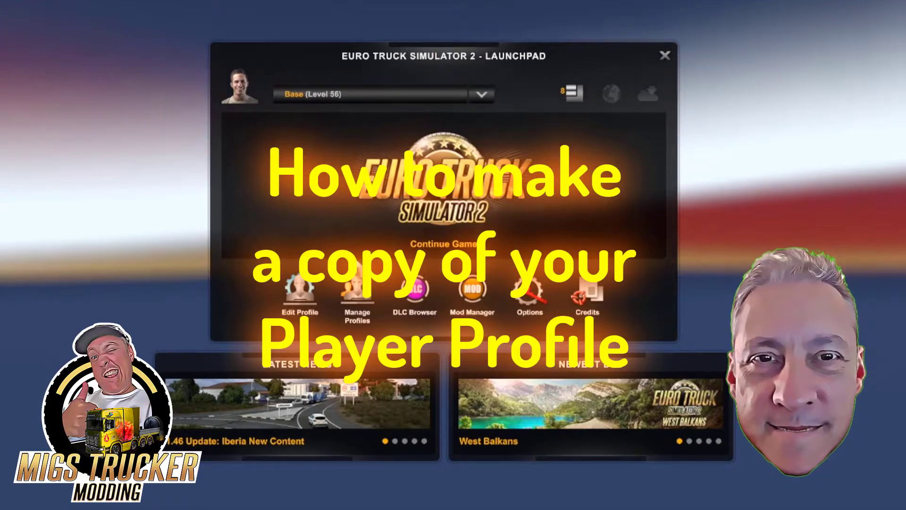
In the profile manager, review the stats of the Miguel, Base, MigsProfile and Vanilla profiles
left_click(357, 302)
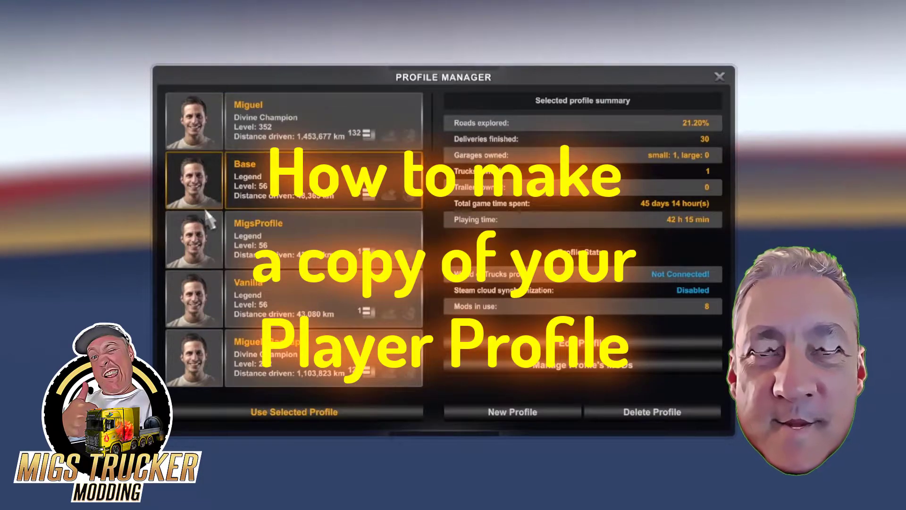
left_click(255, 125)
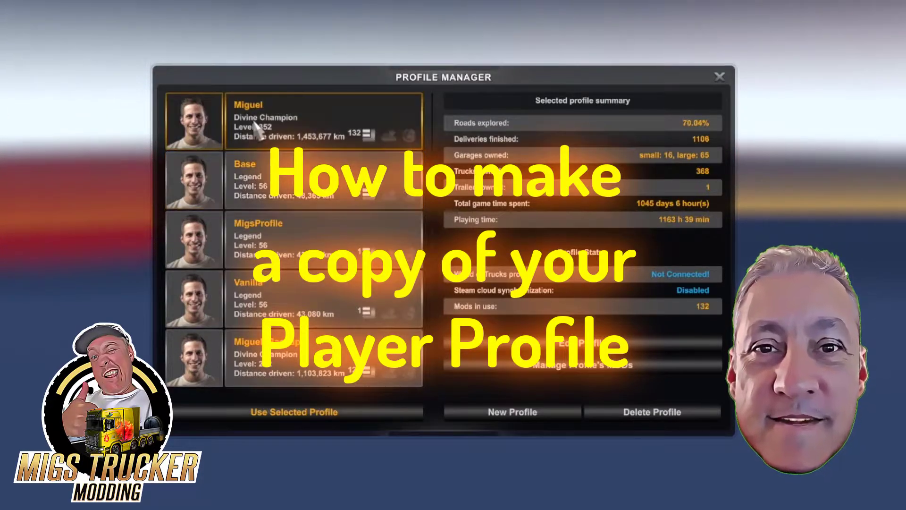
left_click(254, 181)
left_click(255, 229)
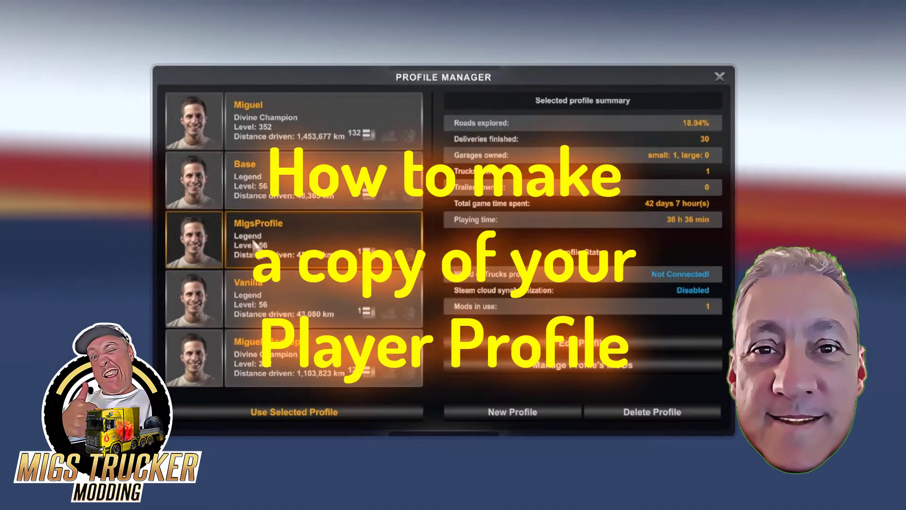
left_click(257, 291)
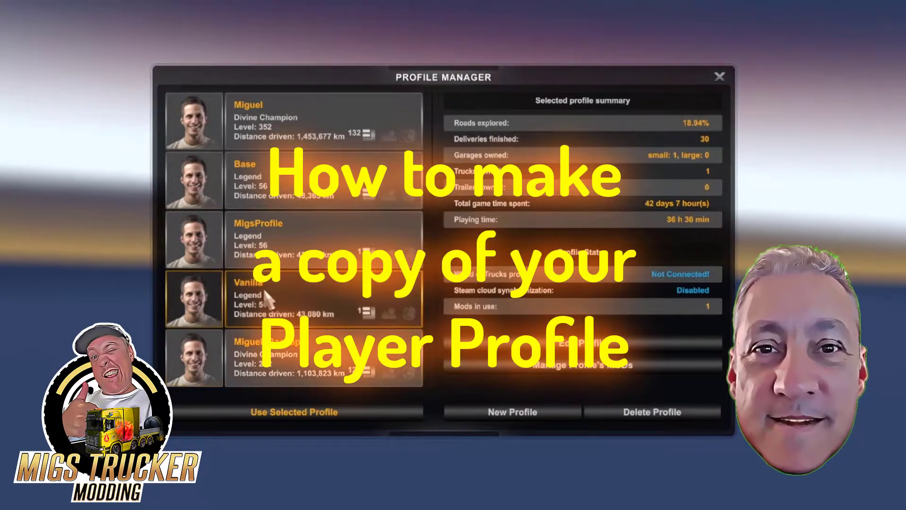
left_click(285, 255)
left_click(283, 181)
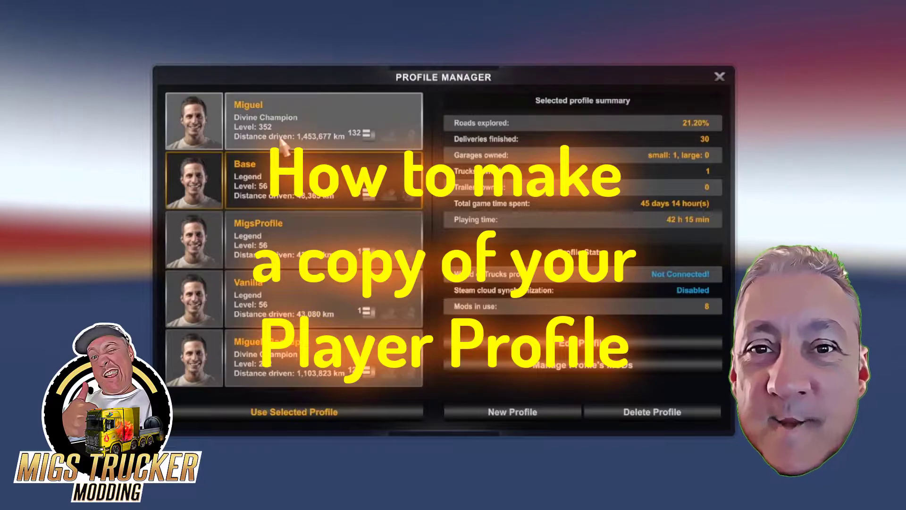
Make Miguel (Level 352) the active profile and open its profile settings
left_click(280, 124)
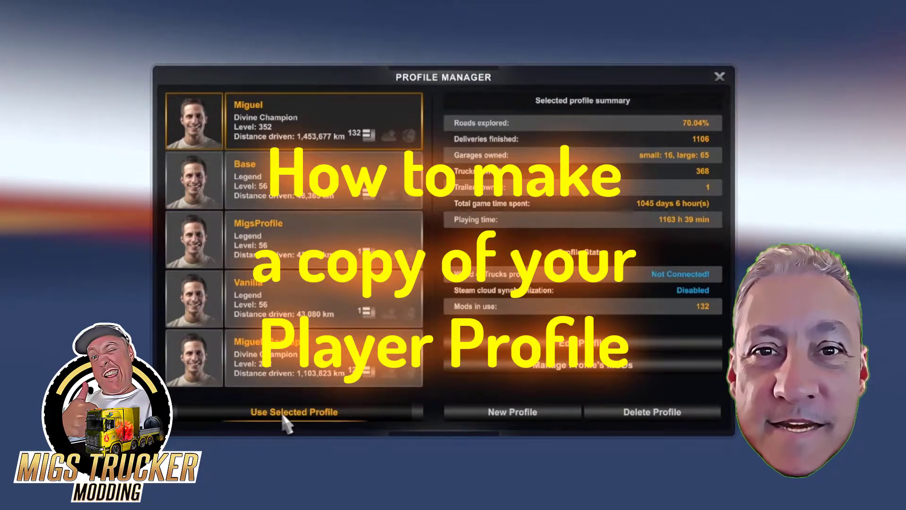
left_click(286, 421)
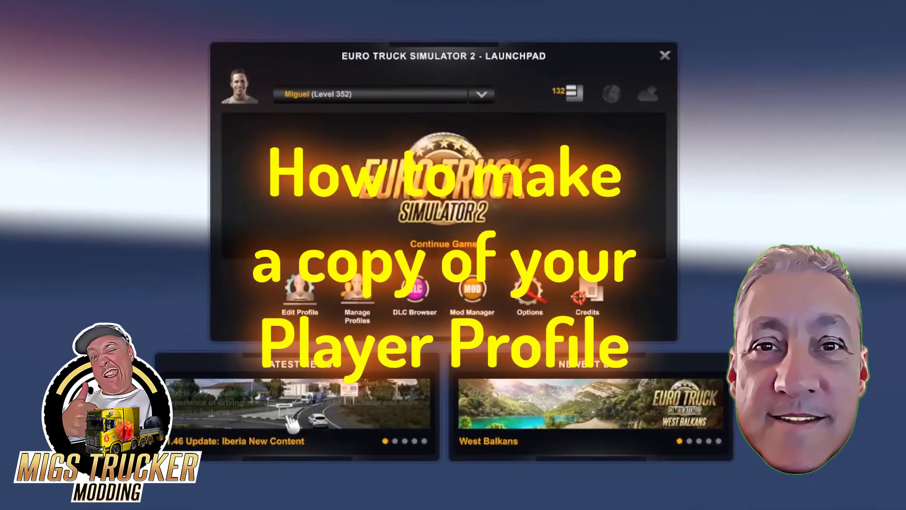
left_click(291, 311)
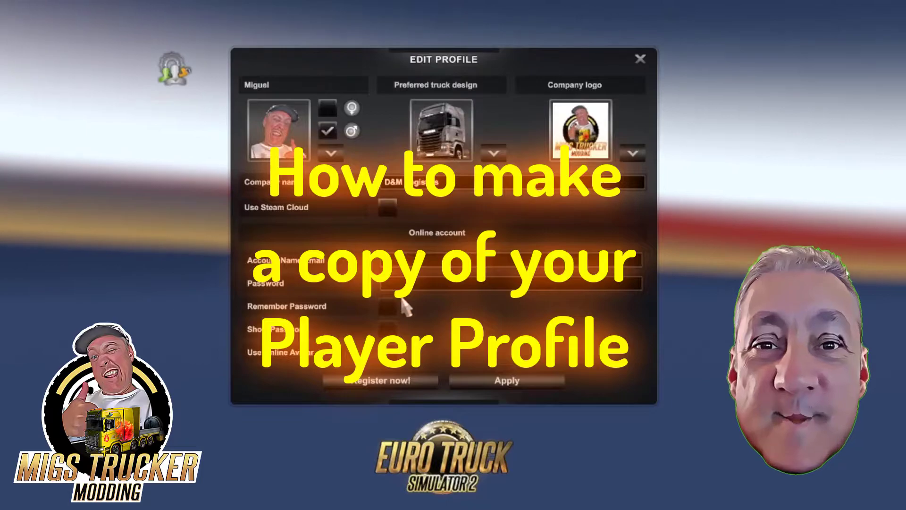
left_click(503, 386)
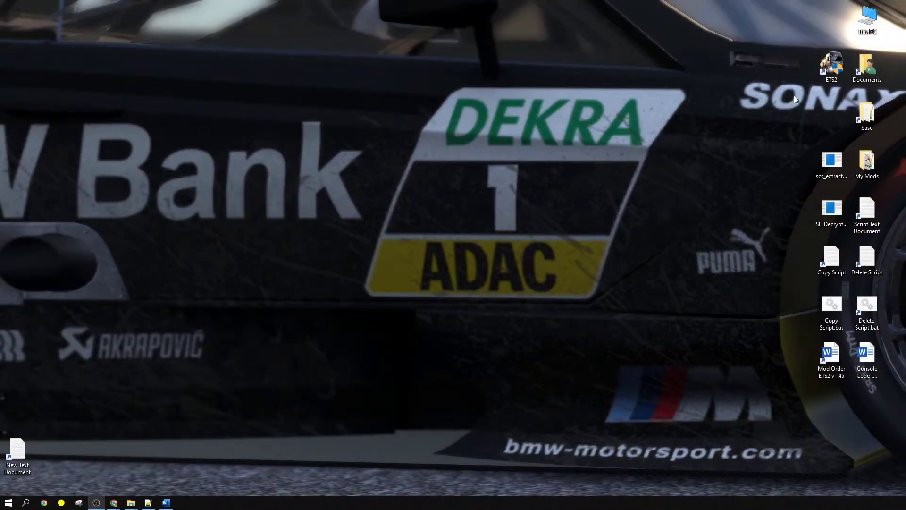
Relaunch ETS2 from the desktop, keep Vanilla (Level 56) active and open its profile settings
double_click(832, 65)
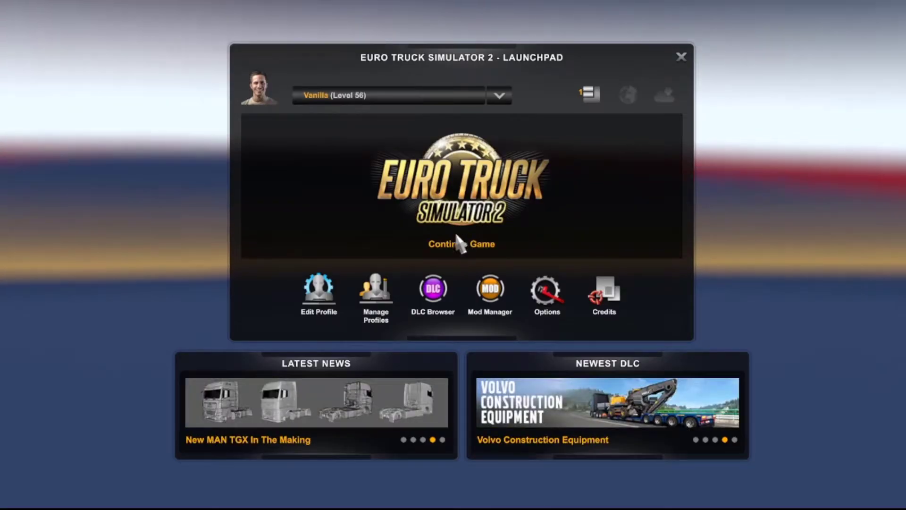
left_click(396, 99)
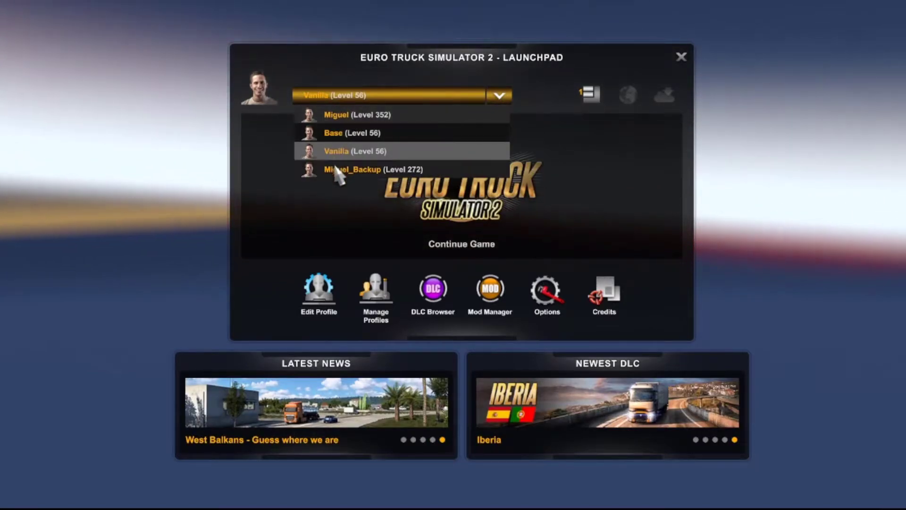
mouse_move(350, 125)
mouse_move(364, 152)
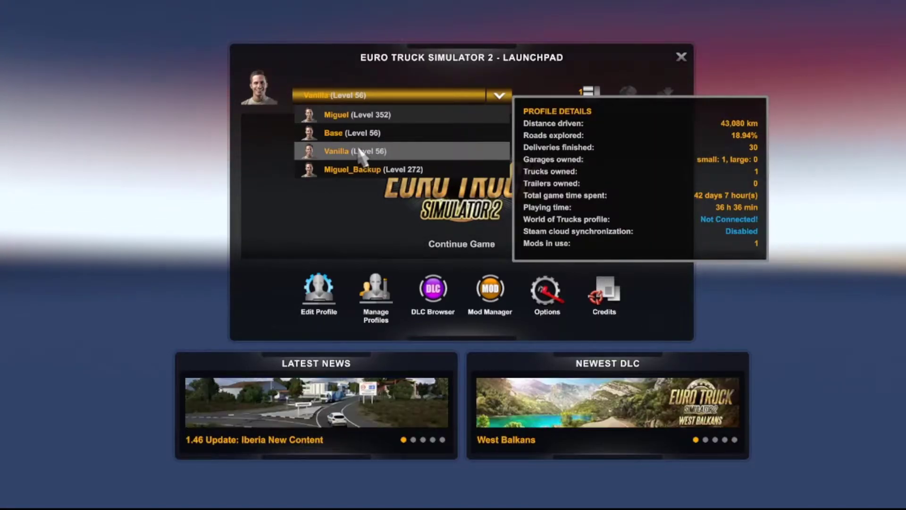
left_click(361, 151)
left_click(317, 299)
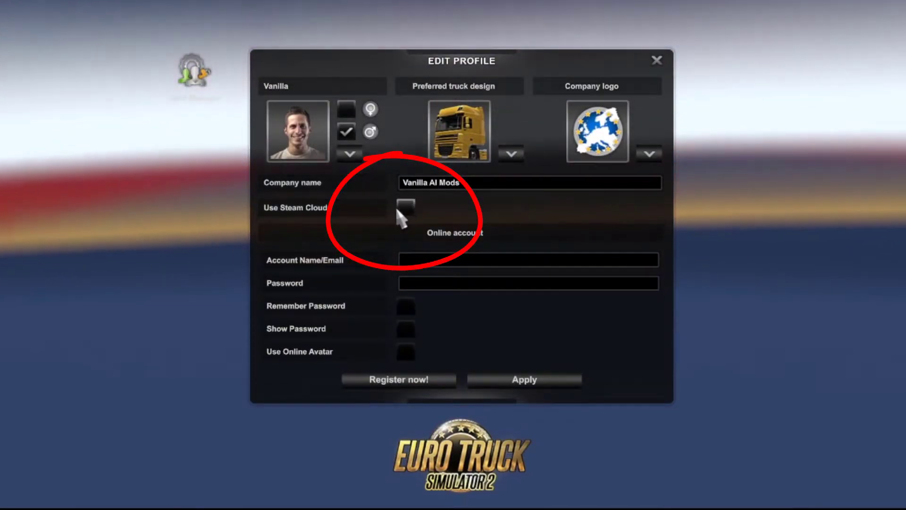
Apply Vanilla's settings with Steam Cloud off and continue its game in the garage
left_click(533, 380)
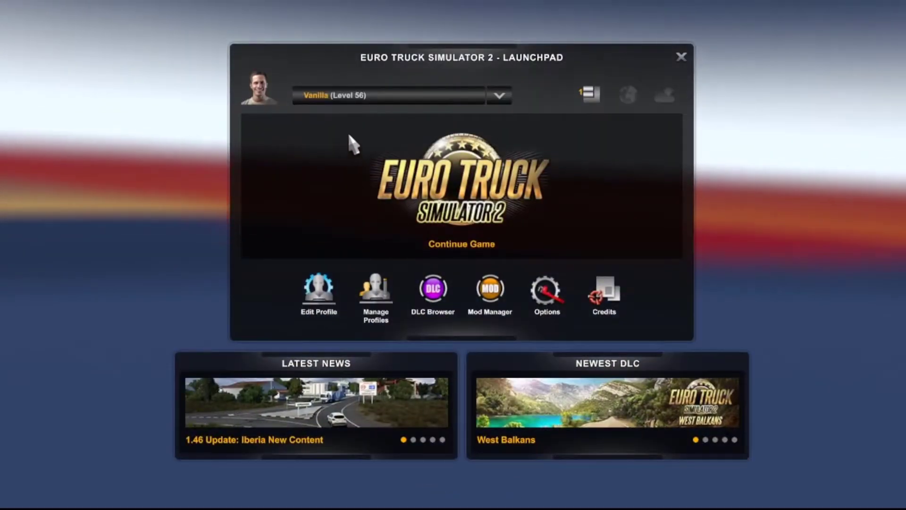
left_click(454, 250)
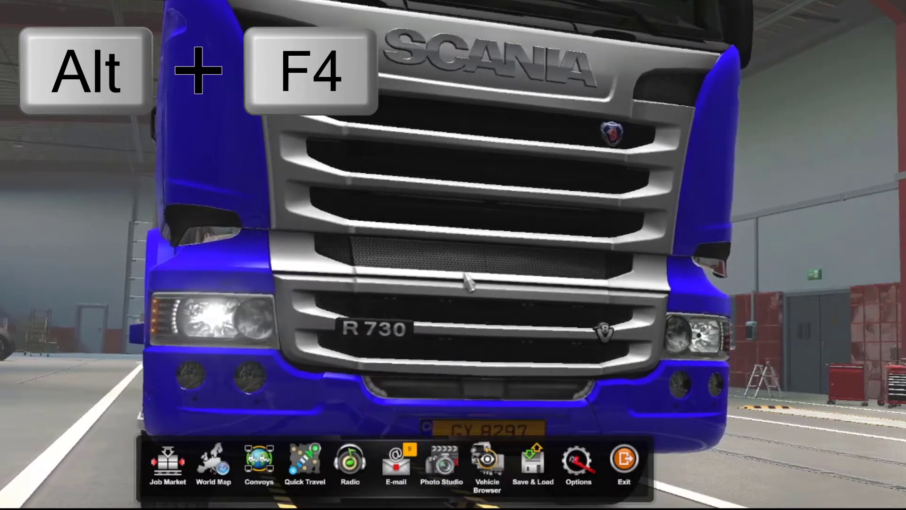
Quit the game with Alt+F4
key("alt+F4")
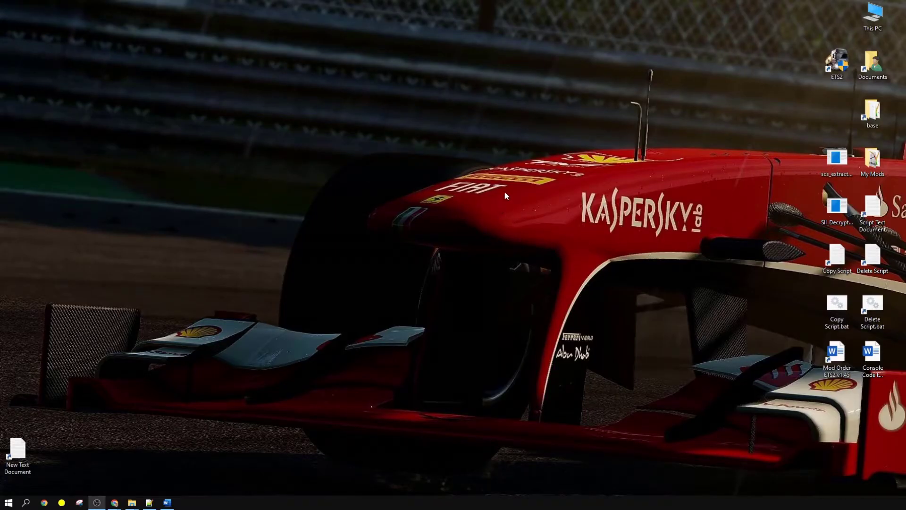
Navigate to Documents\Euro Truck Simulator 2\profiles in File Explorer
double_click(865, 67)
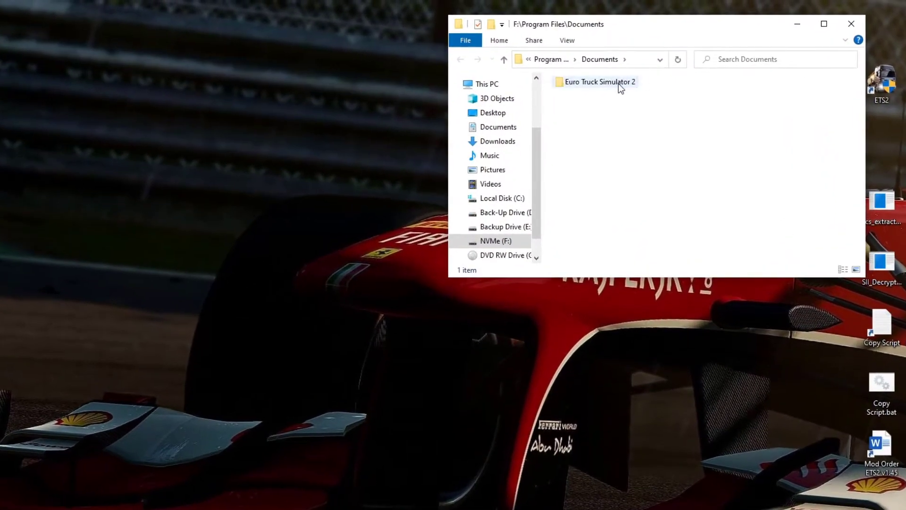
double_click(618, 83)
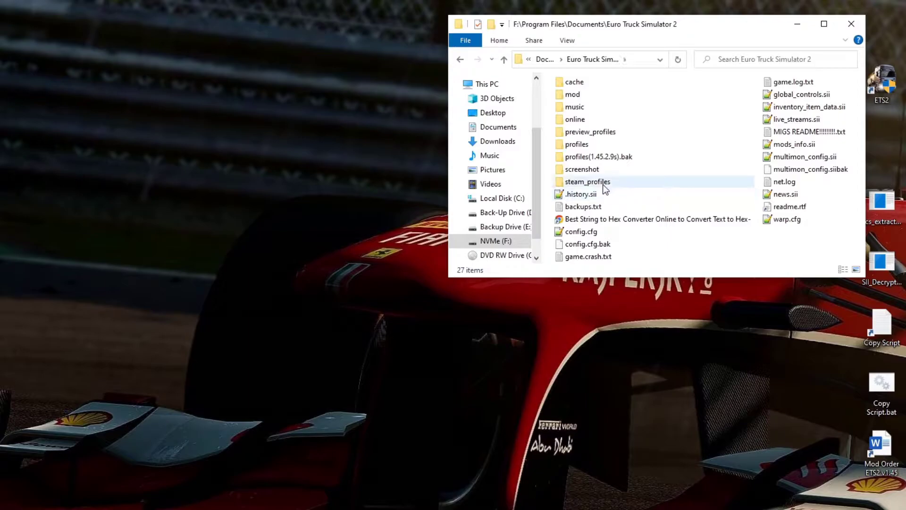
double_click(578, 146)
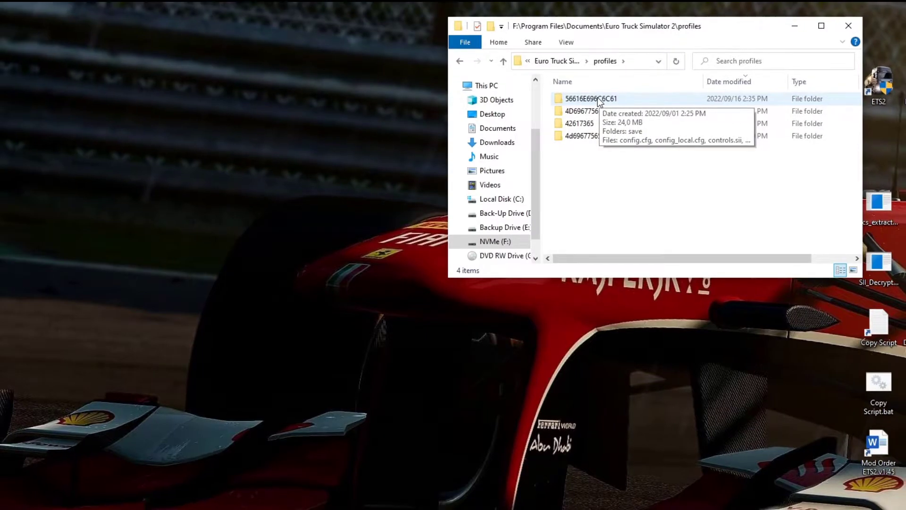
Sort the profile folders in descending order
right_click(607, 177)
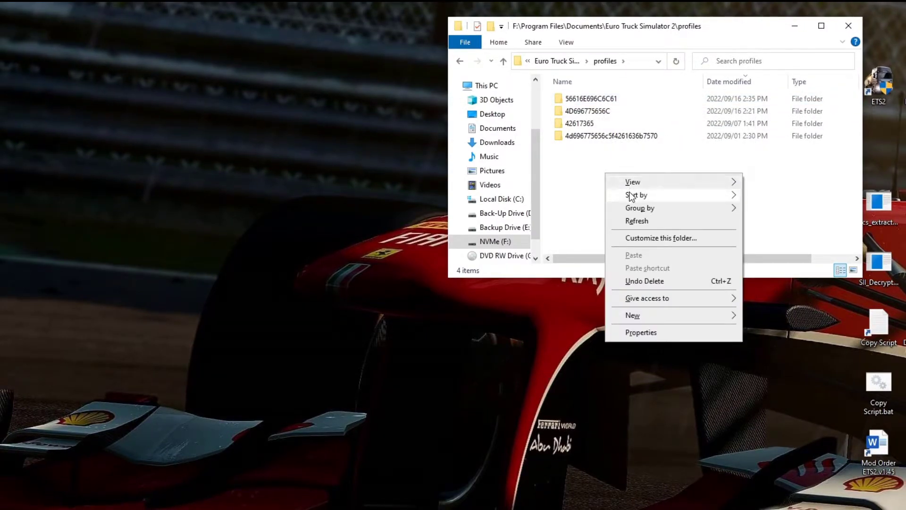
mouse_move(630, 195)
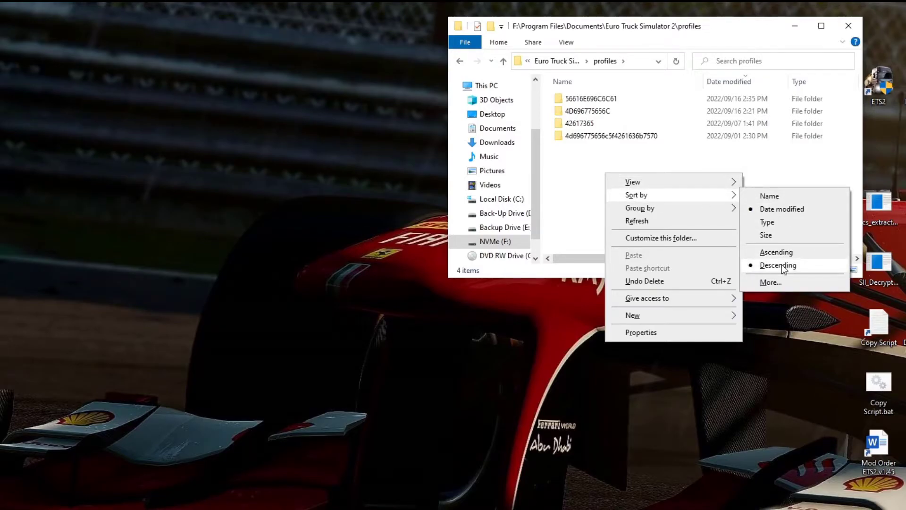
left_click(578, 169)
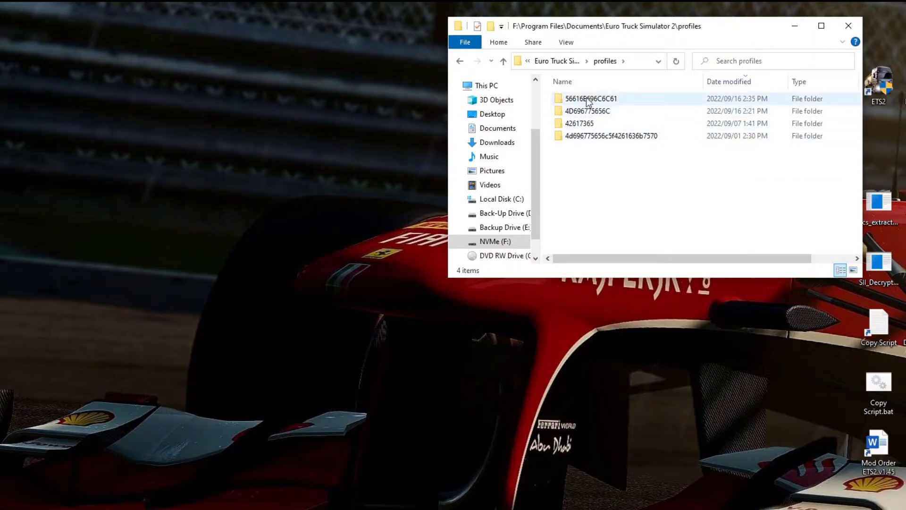
Copy the 56616E696C6C61 folder and paste a duplicate into the profiles folder
left_click(588, 102)
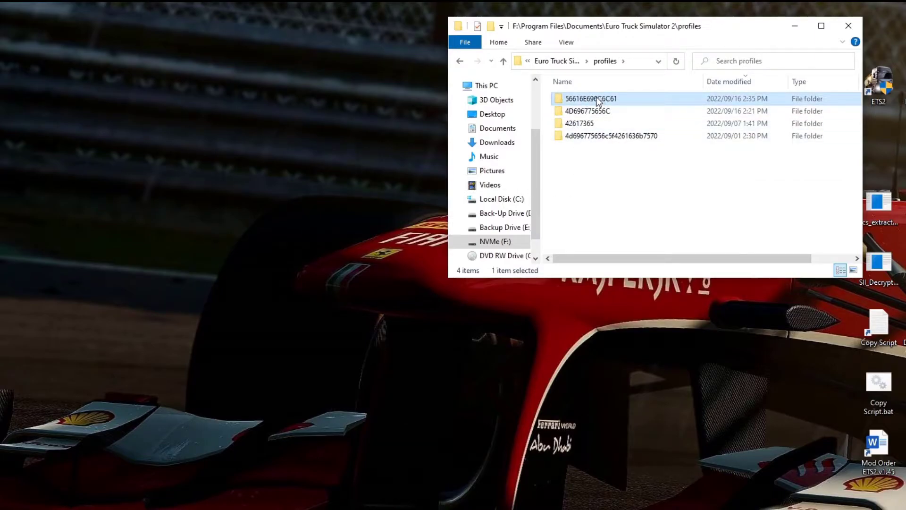
mouse_move(599, 99)
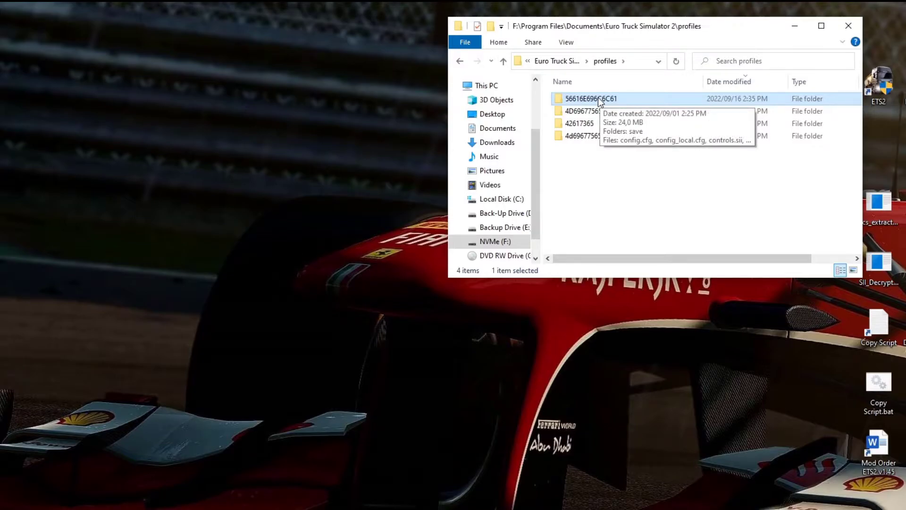
right_click(598, 97)
left_click(636, 345)
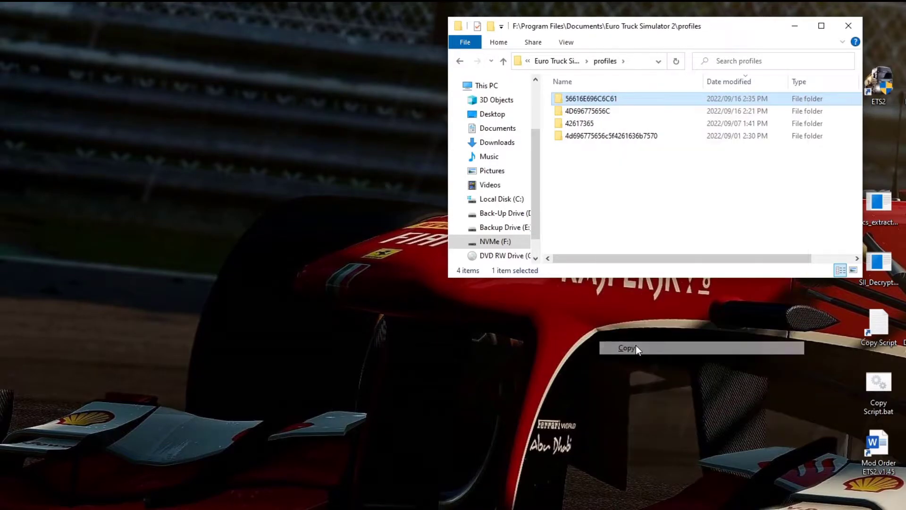
right_click(596, 191)
left_click(631, 273)
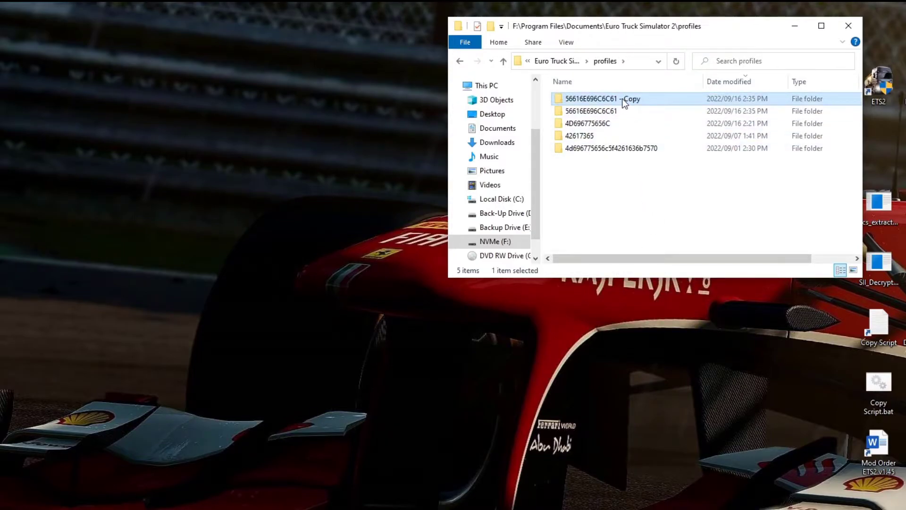
Copy SII_Decrypt.exe into 56616E696C6C61 - Copy, decrypt its profile.sii, and open it
double_click(592, 99)
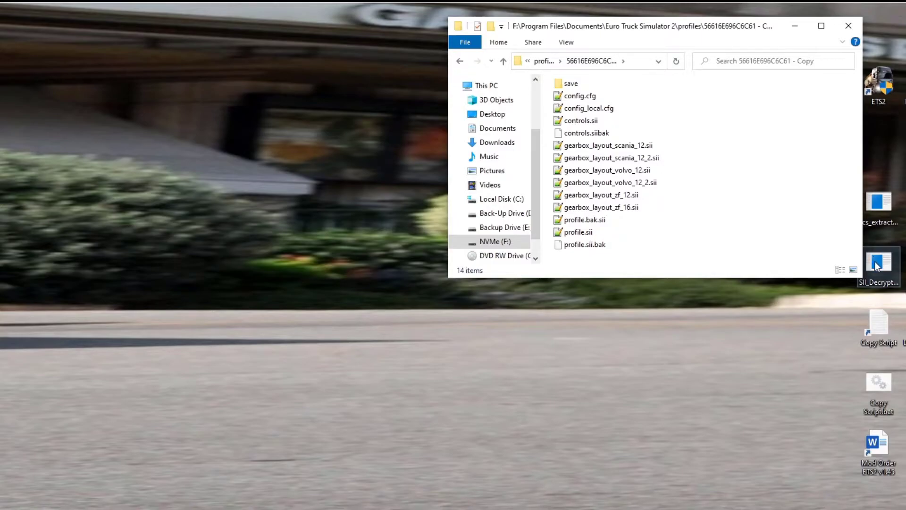
left_click_drag(876, 261, 728, 202)
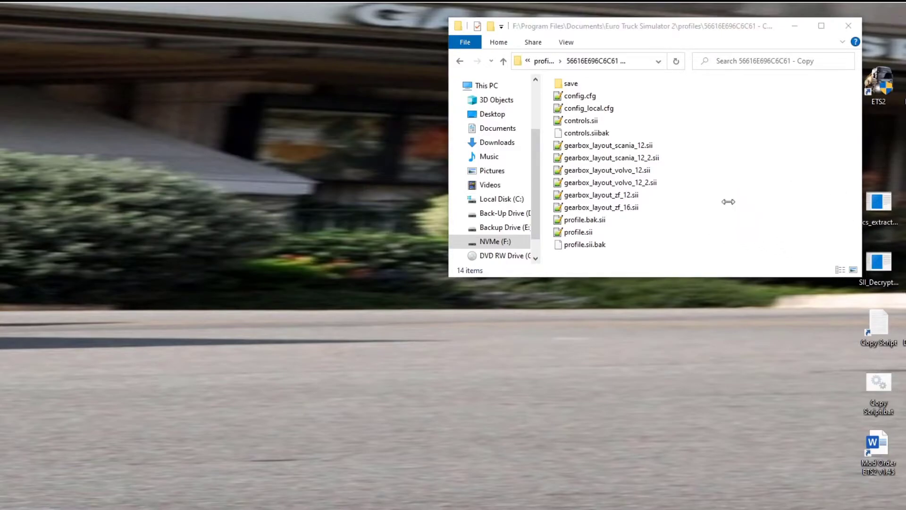
left_click(757, 237)
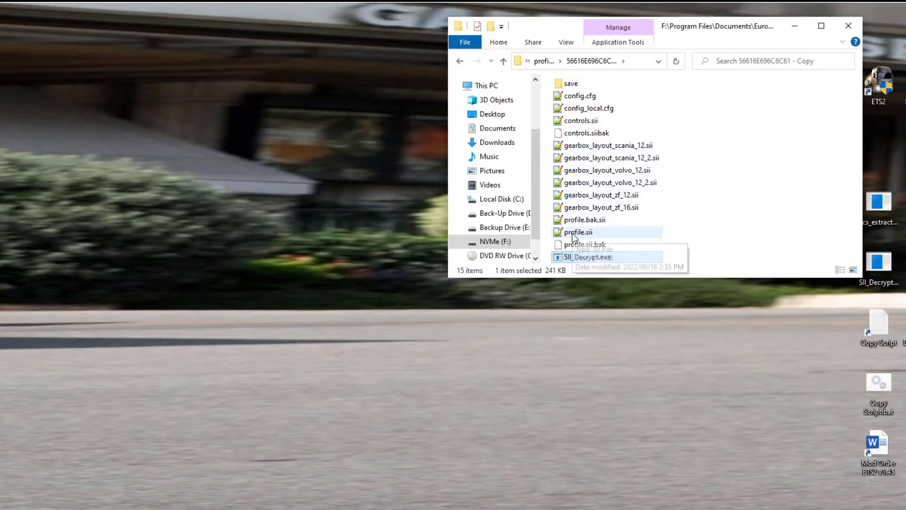
left_click_drag(572, 233, 593, 257)
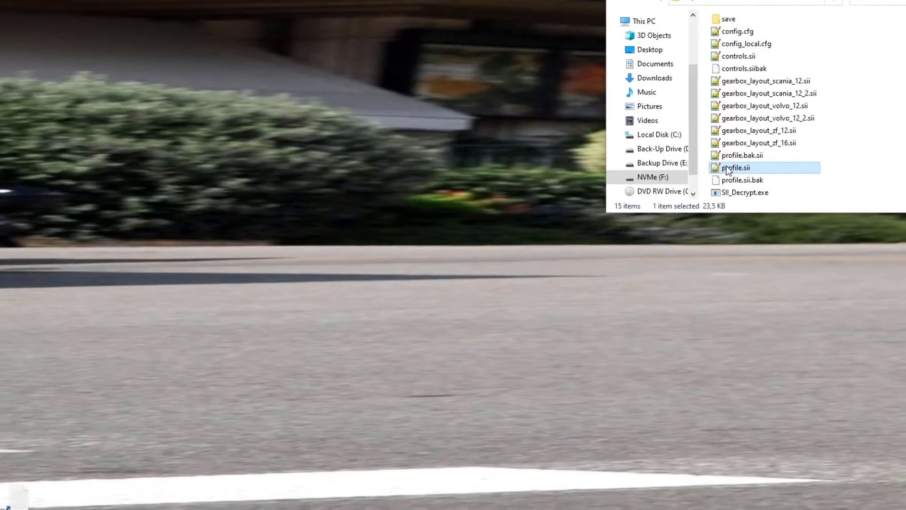
double_click(621, 211)
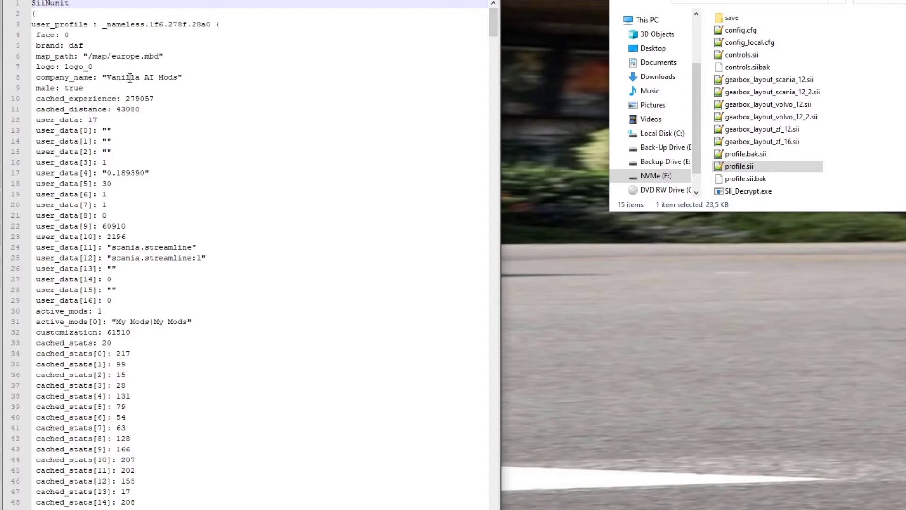
Change profile.sii's profile_name from Vanilla to MigsProfile
left_click_drag(492, 22, 435, 494)
left_click(115, 291)
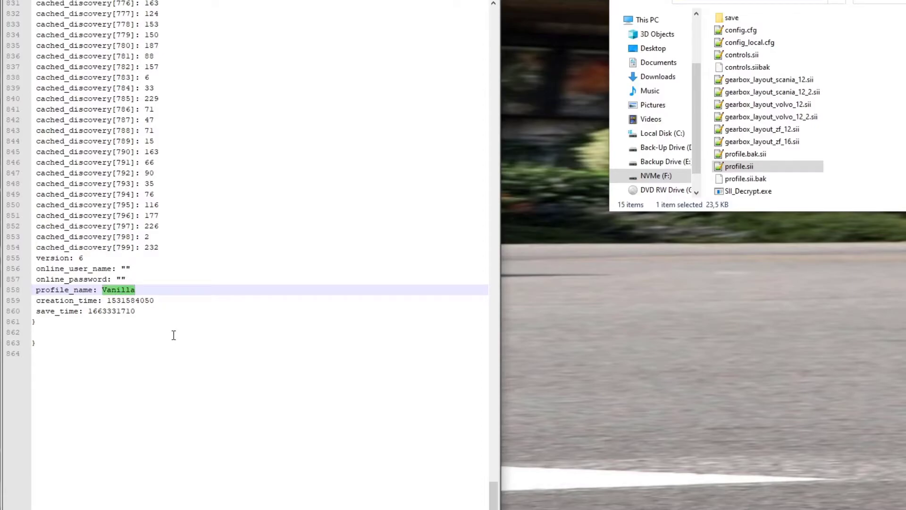
type("MigsProfile")
left_click(162, 310)
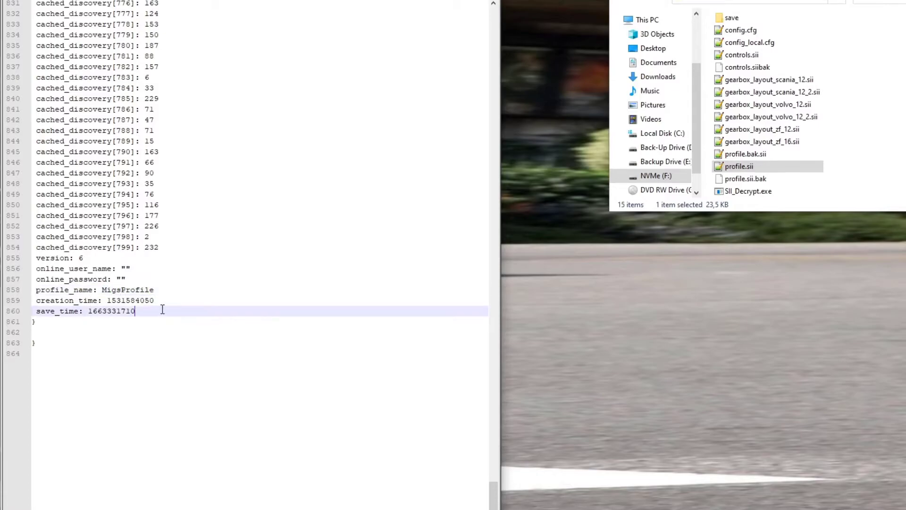
left_click(121, 289)
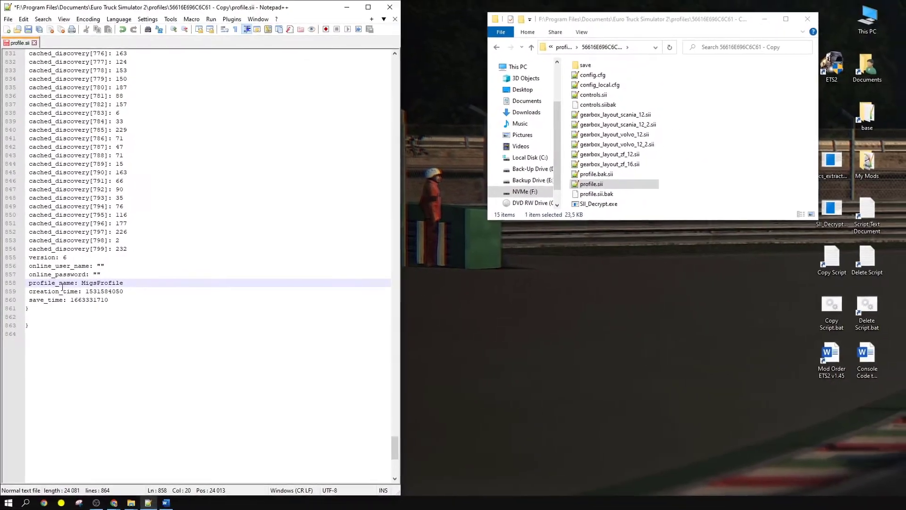
Copy the name MigsProfile and bring up the String to Hex converter page
double_click(118, 290)
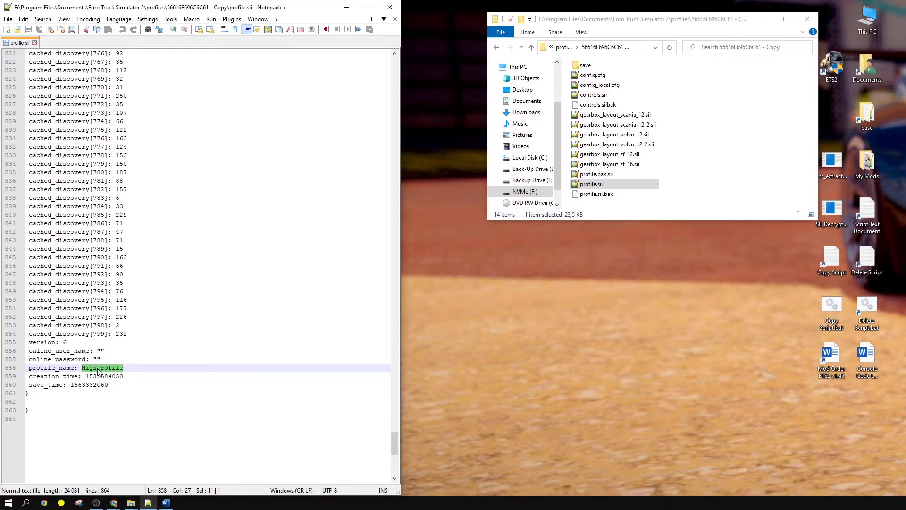
right_click(98, 370)
left_click(124, 211)
mouse_move(112, 504)
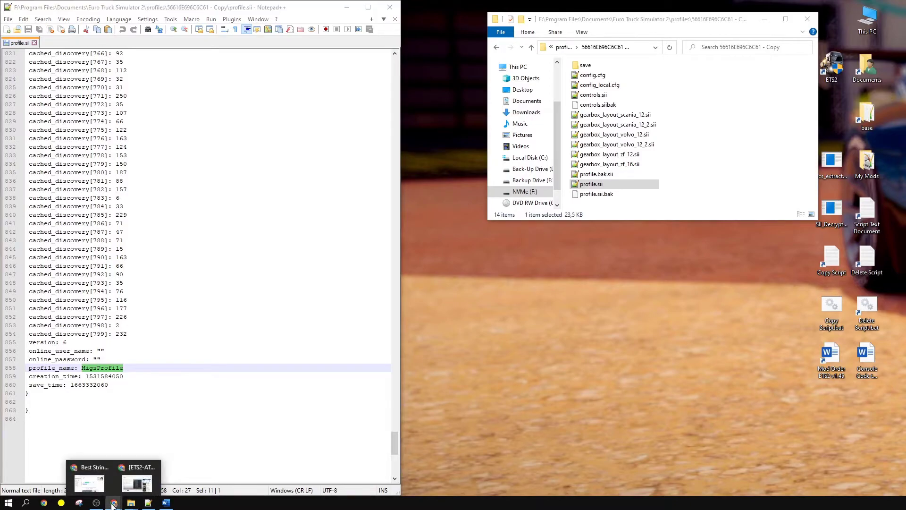
left_click(142, 474)
right_click(311, 238)
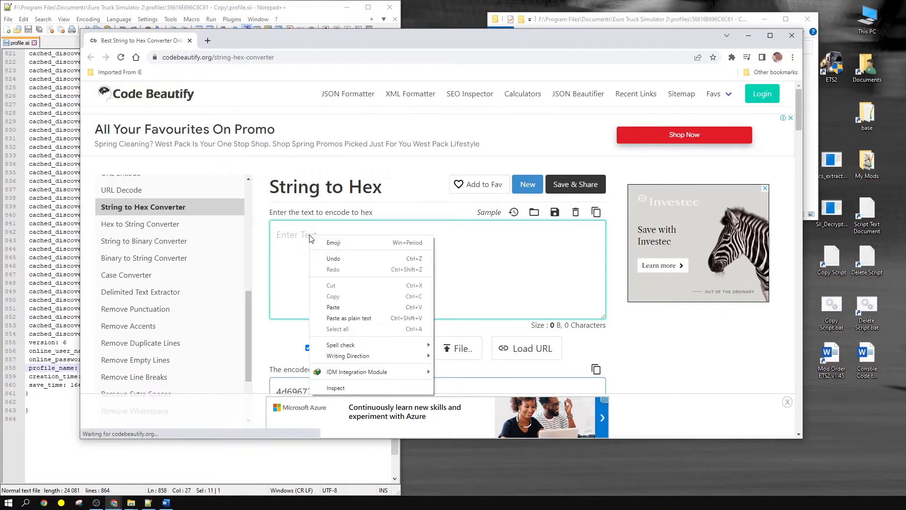
left_click(333, 308)
scroll(360, 257, "down", 2)
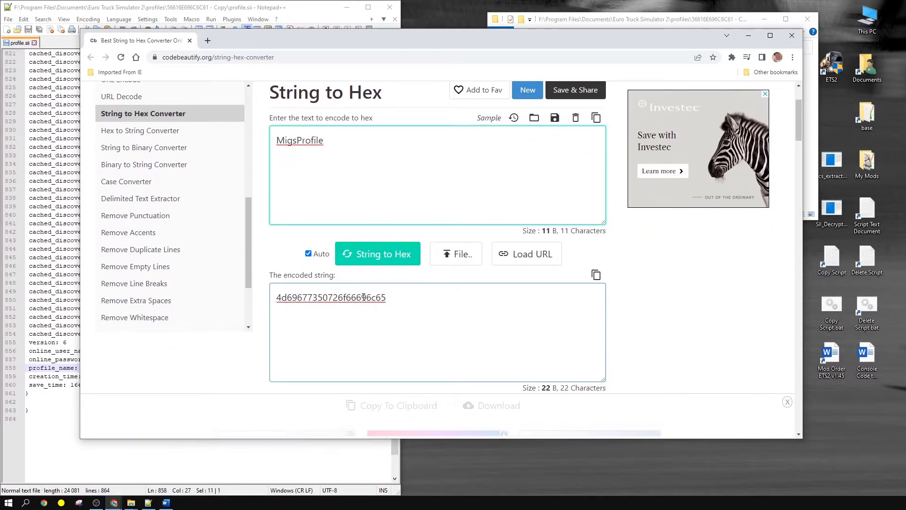
left_click_drag(388, 297, 370, 298)
left_click_drag(289, 301, 279, 302)
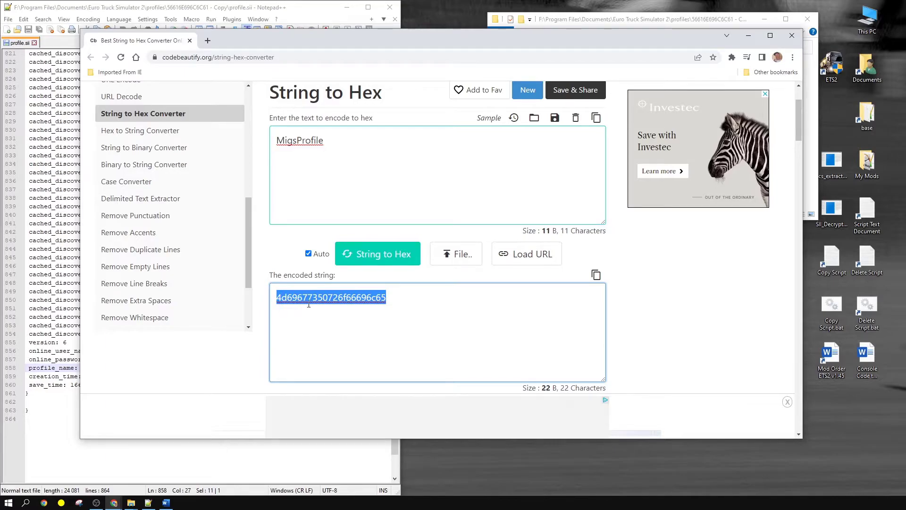
left_click(595, 274)
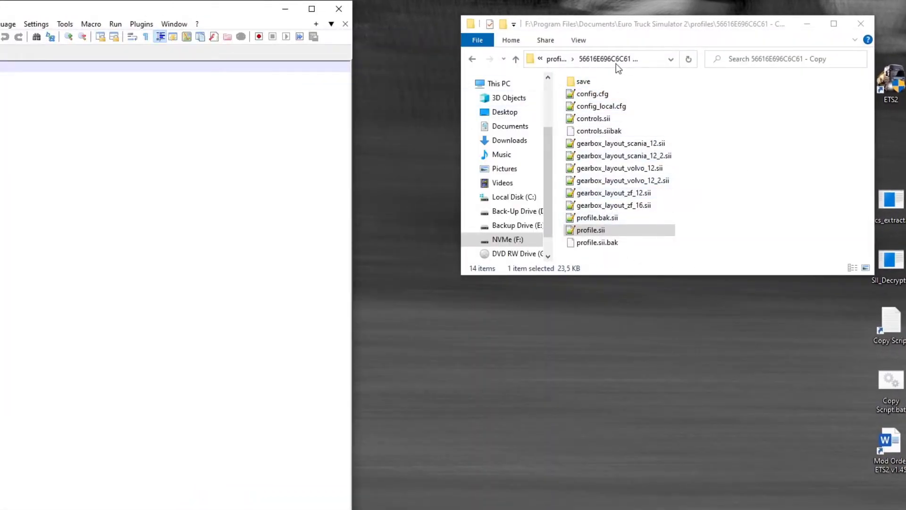
left_click(472, 59)
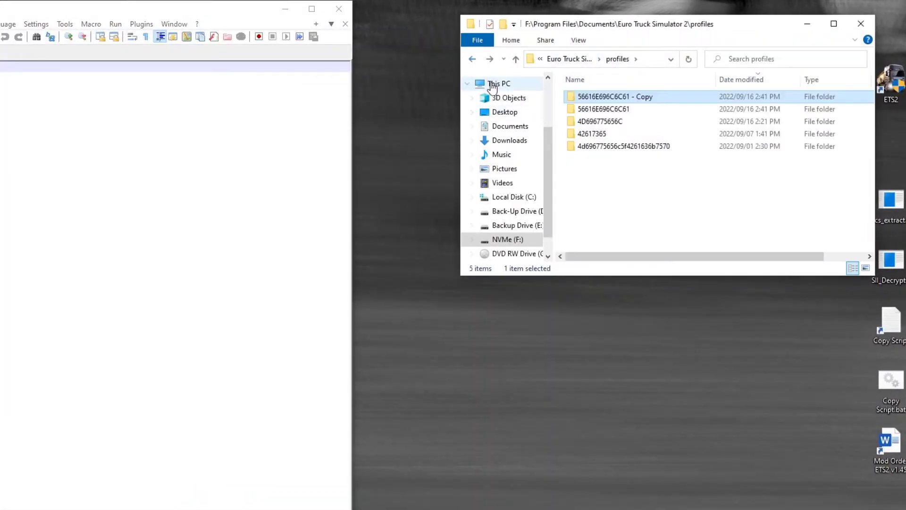
left_click(630, 97)
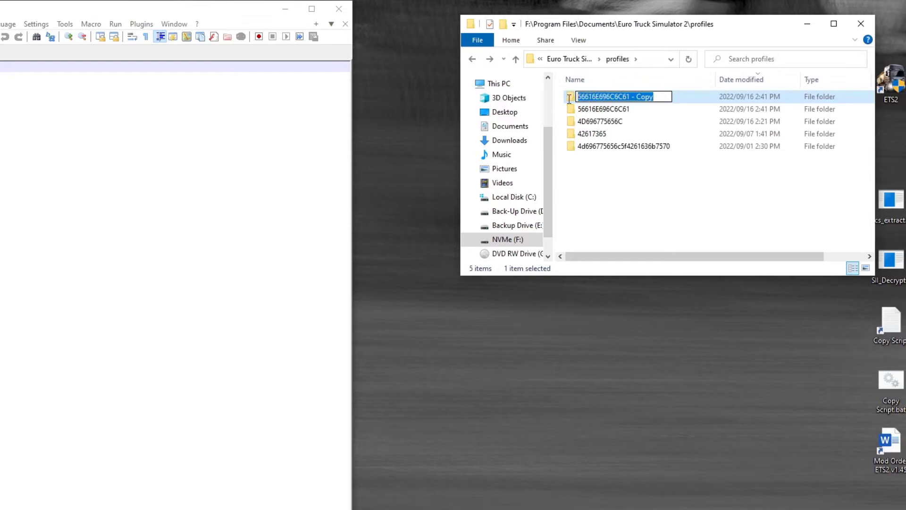
key("ctrl+v")
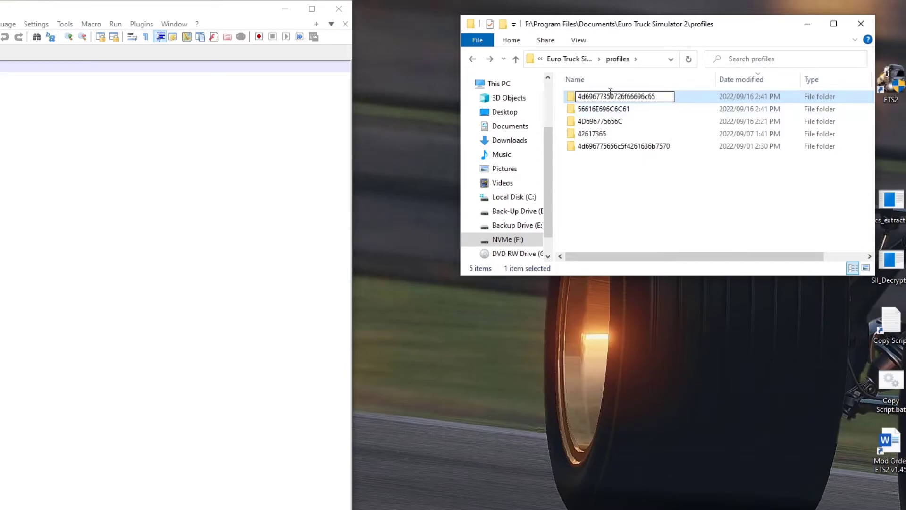
left_click(604, 183)
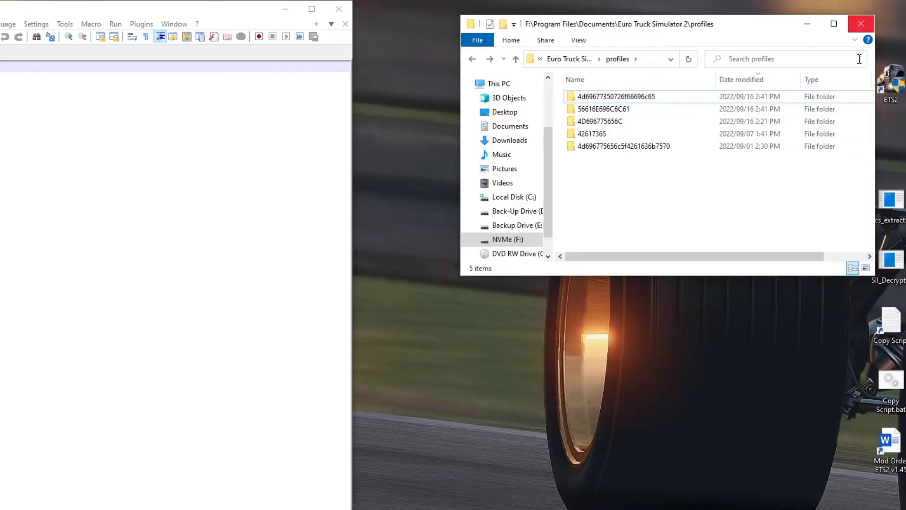
double_click(896, 88)
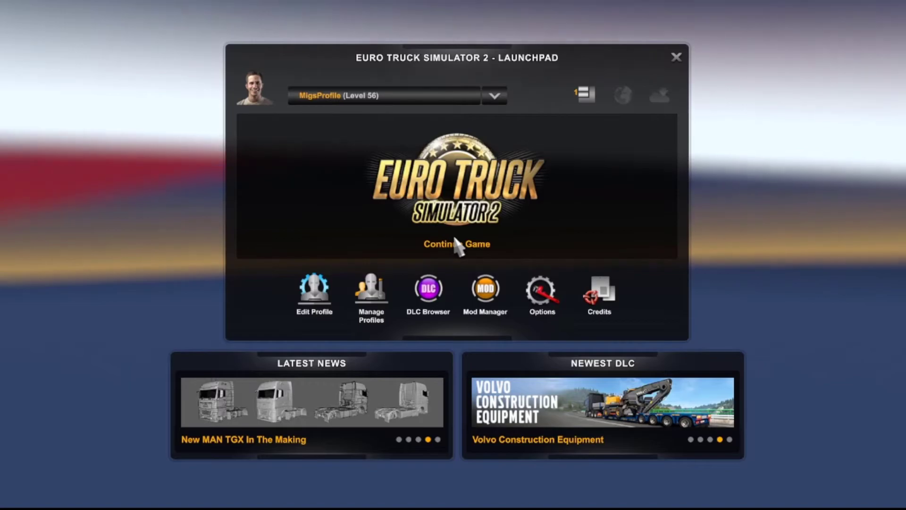
Keep MigsProfile selected in the profile list and open its Edit Profile screen
left_click(400, 97)
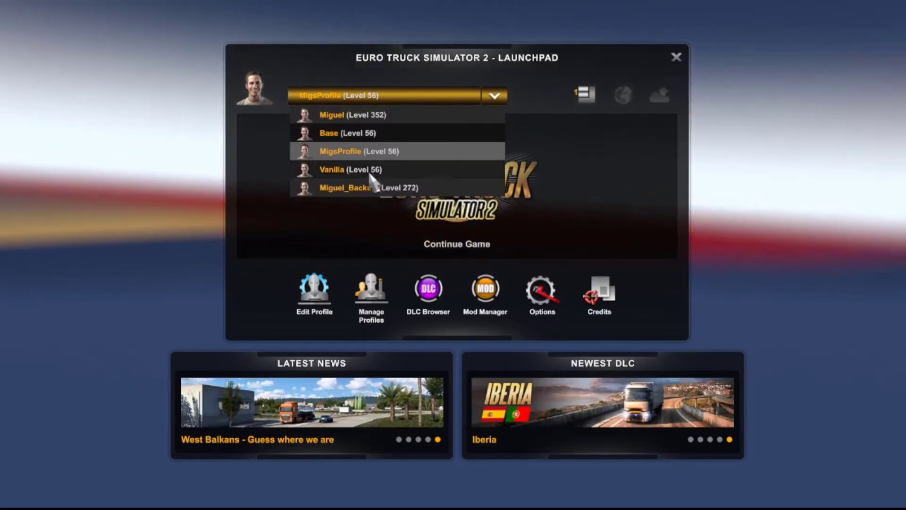
left_click(342, 153)
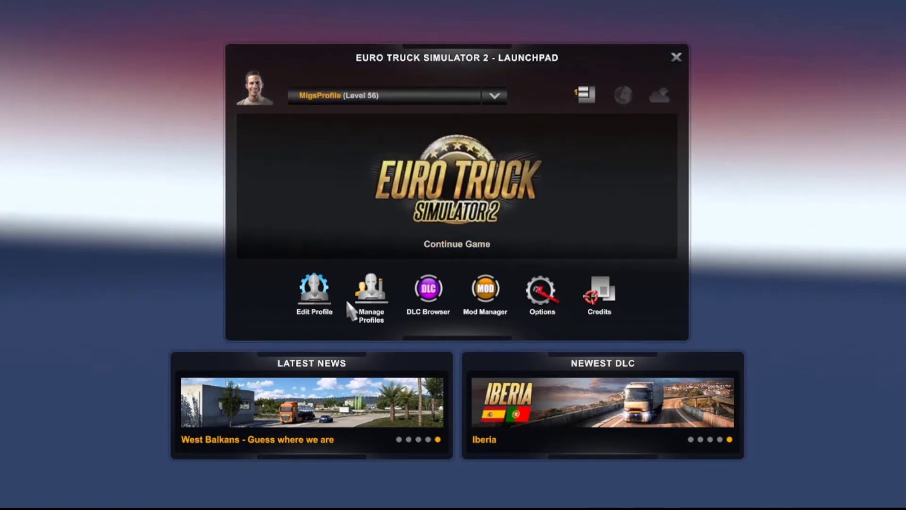
left_click(310, 297)
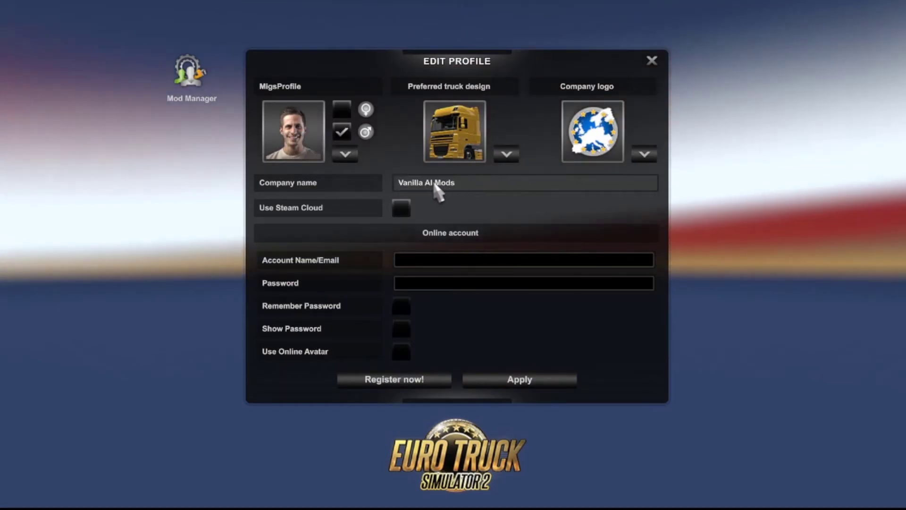
Replace the company name Vanilla AI Mods with 'Migs Profile'
left_click(460, 184)
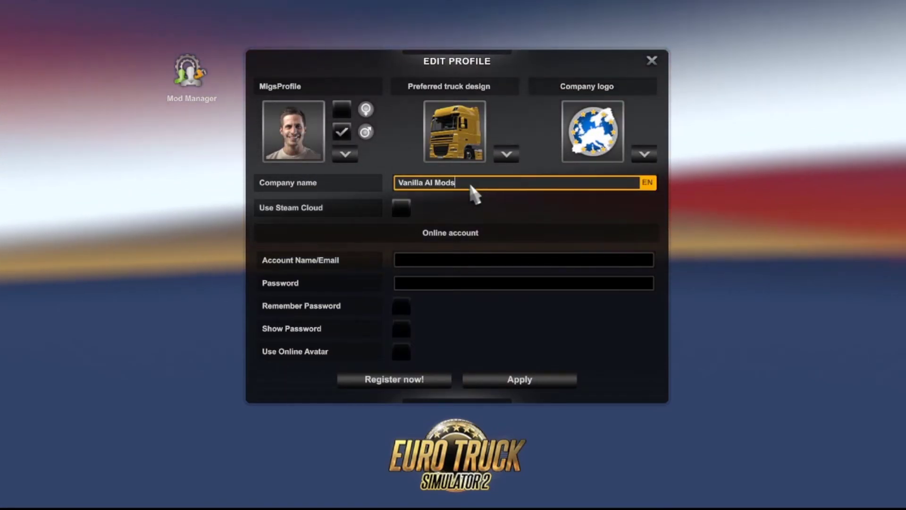
left_click_drag(459, 182, 386, 190)
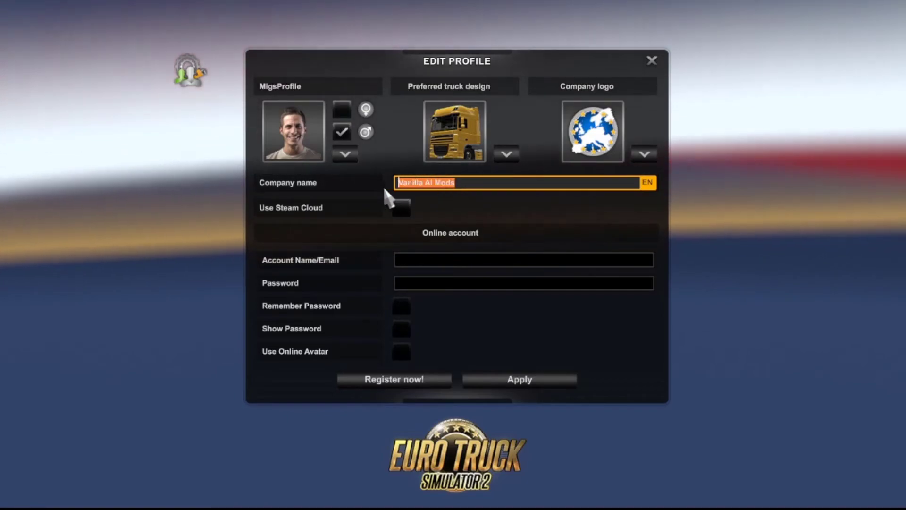
type("Migs")
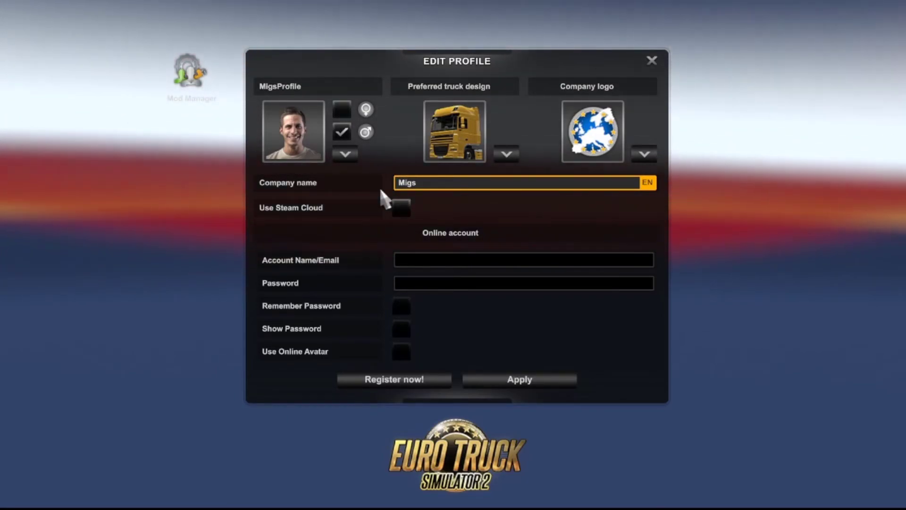
type(" P")
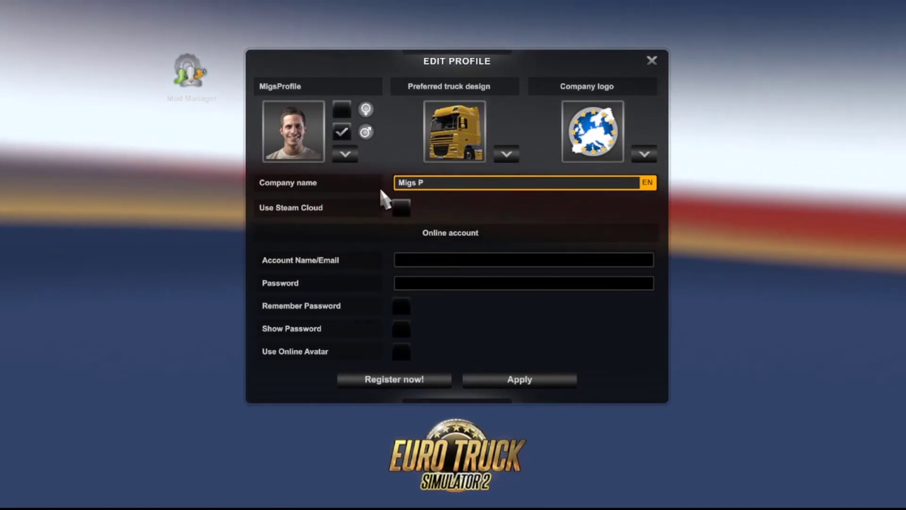
type("rofile")
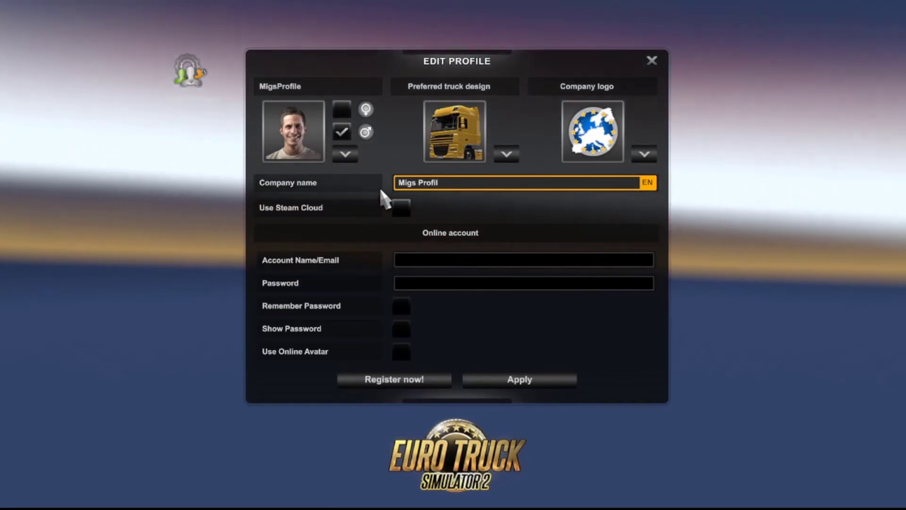
Apply the company name change and confirm MigsProfile appears in the launchpad's profile list
left_click(521, 381)
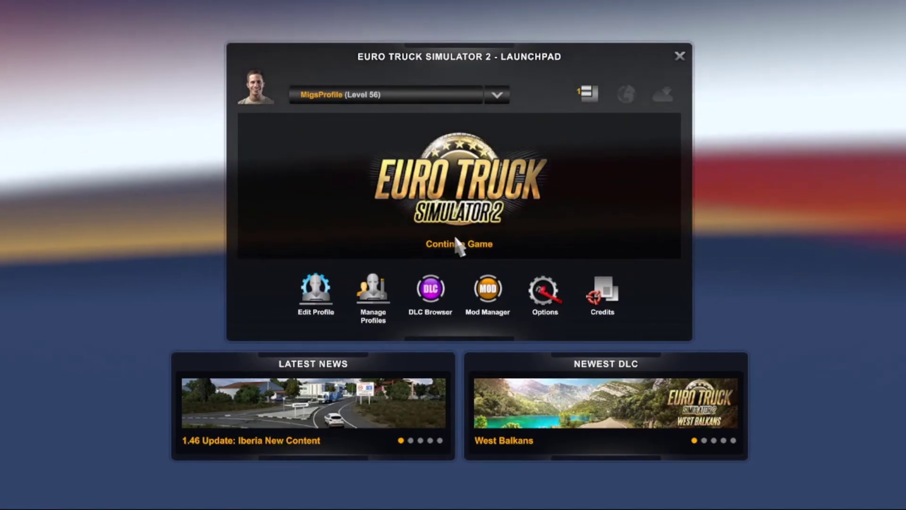
left_click(366, 96)
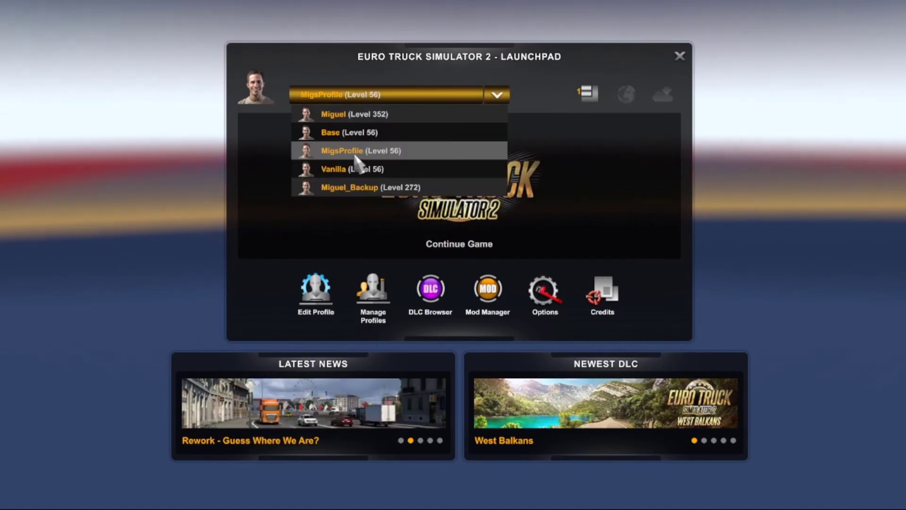
mouse_move(351, 120)
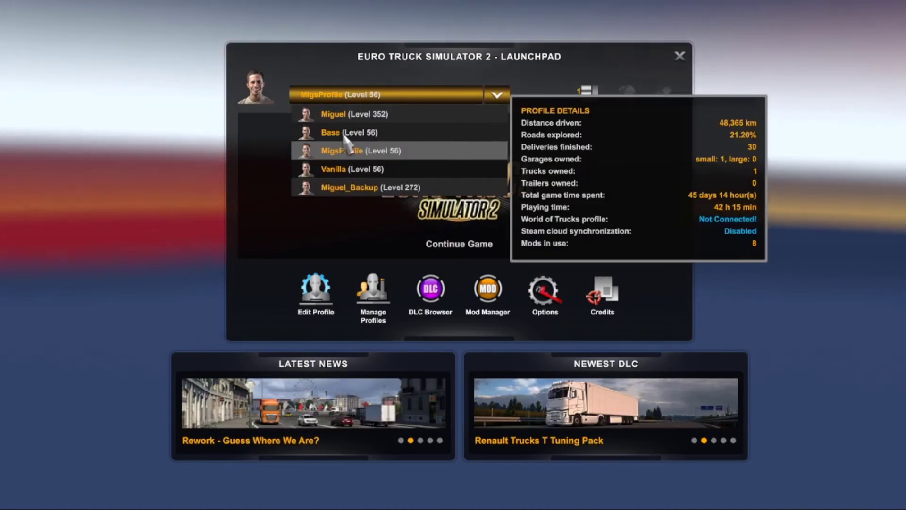